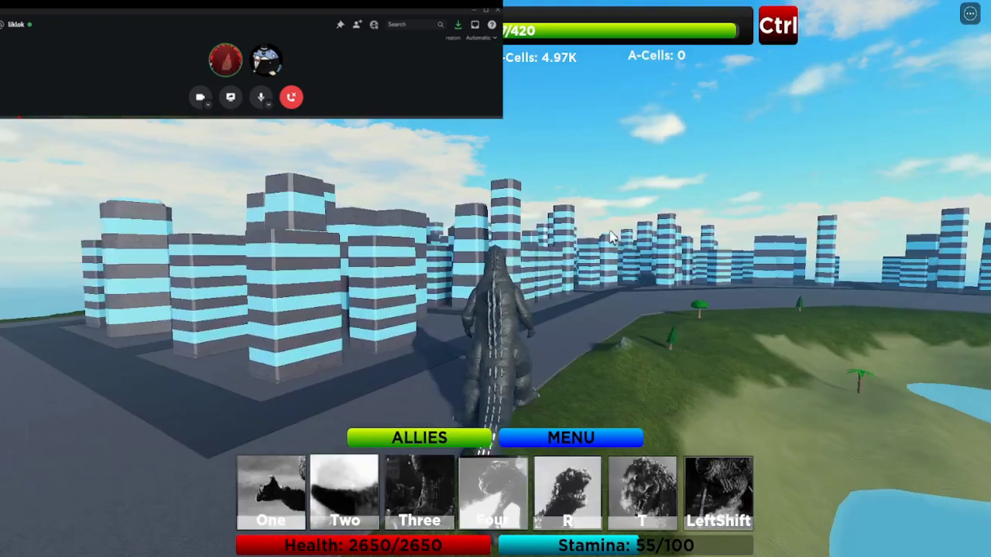
# Sweep Godzilla's atomic breath across the city skyline, raising cells to about 5.07K.
pyautogui.click(612, 236)
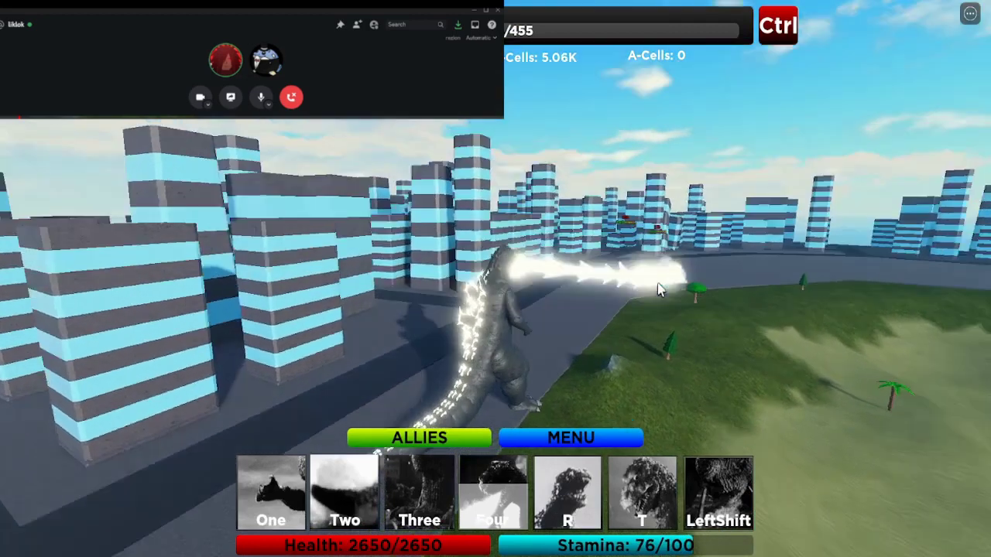
pyautogui.moveTo(645, 285)
pyautogui.mouseDown()
pyautogui.moveTo(563, 190)
pyautogui.moveTo(639, 186)
pyautogui.mouseUp()
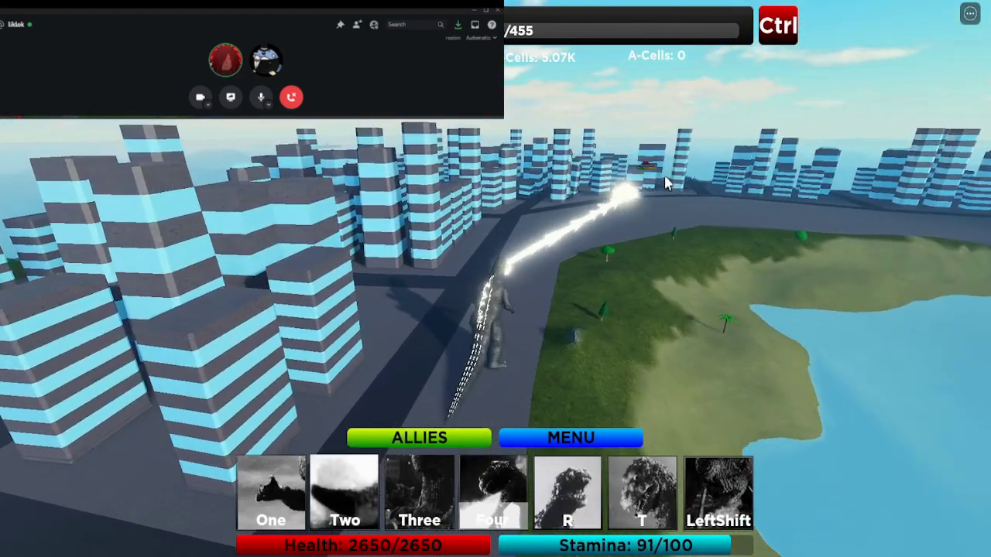
pyautogui.moveTo(668, 183); pyautogui.dragTo(799, 200)
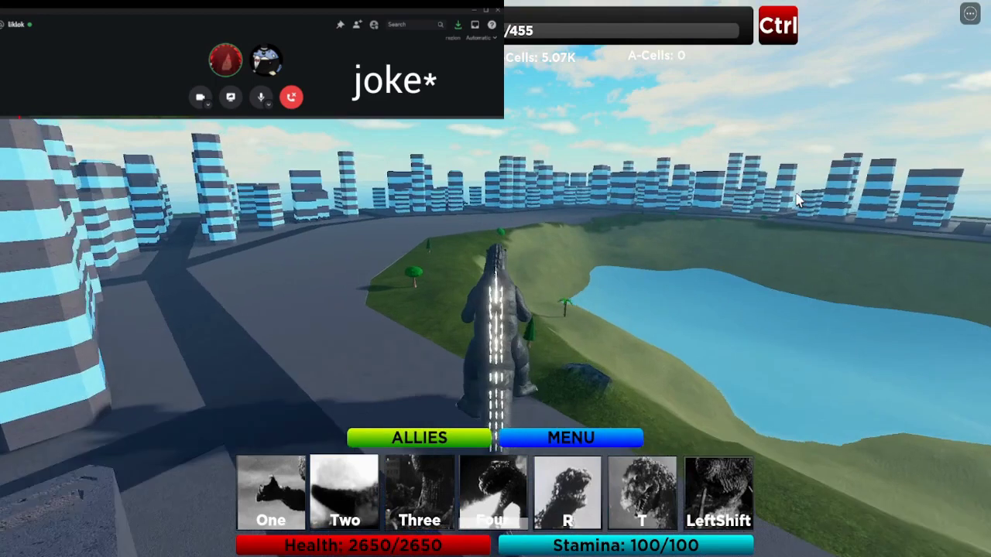
# Walk Godzilla along the lakeshore with the player scoreboard showing.
pyautogui.press('w')
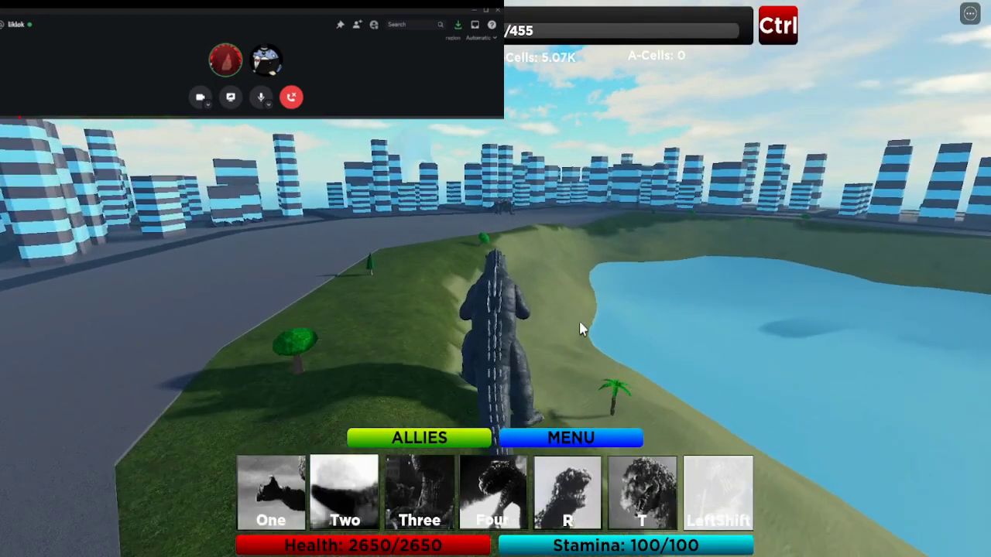
pyautogui.press('Tab')
pyautogui.press('w')
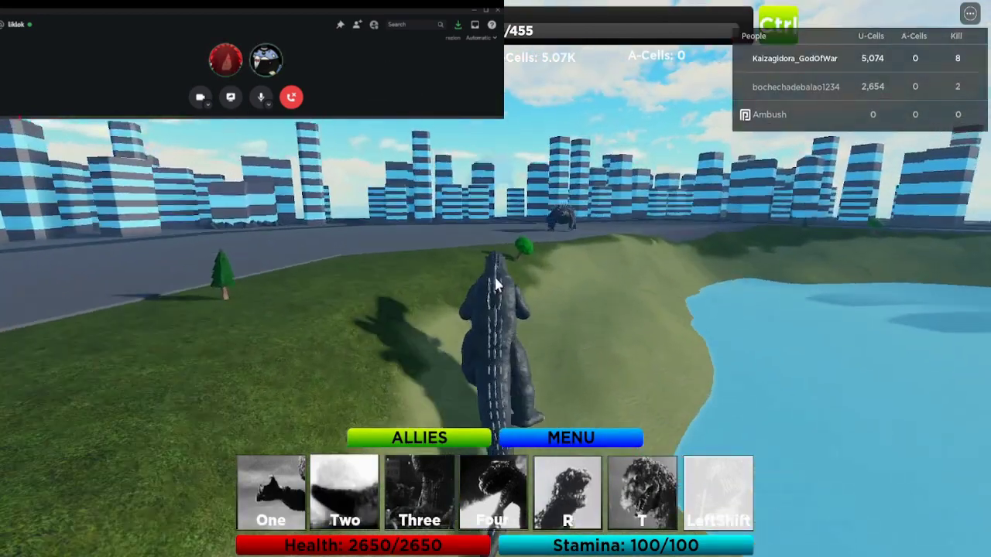
# Close in on the lakeside enemy kaiju and land repeated hits.
pyautogui.press('w')
pyautogui.click(496, 284)
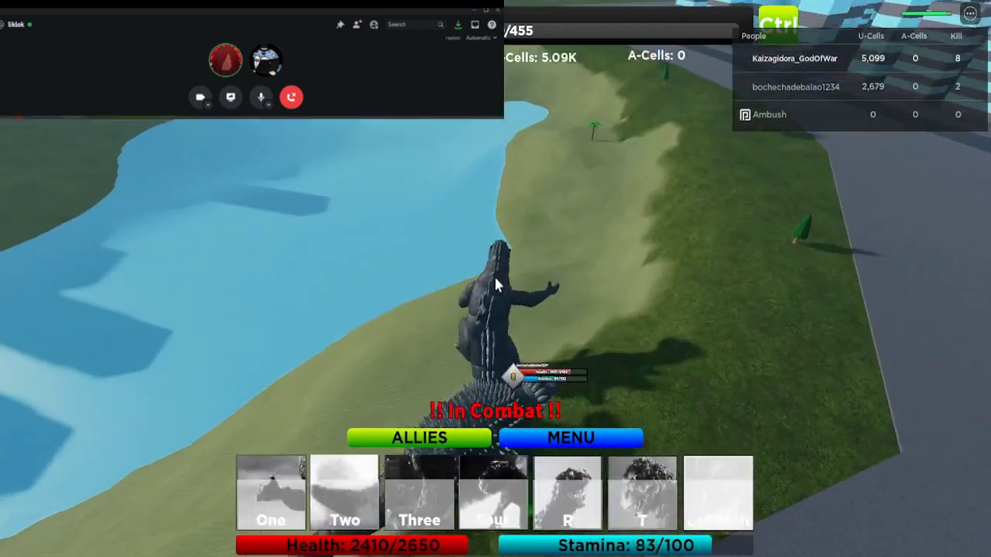
pyautogui.press('w')
pyautogui.click(497, 284)
pyautogui.click(496, 284)
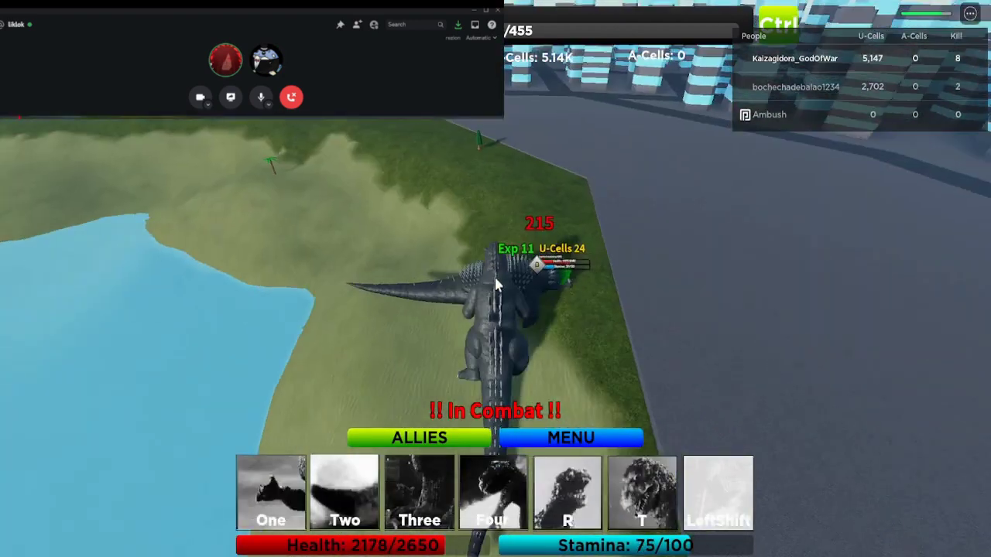
pyautogui.press('w')
pyautogui.click(496, 284)
# Chase the retreating kaiju and finish it off, bringing kills to 9.
pyautogui.press('w')
pyautogui.click(497, 284)
pyautogui.press('w')
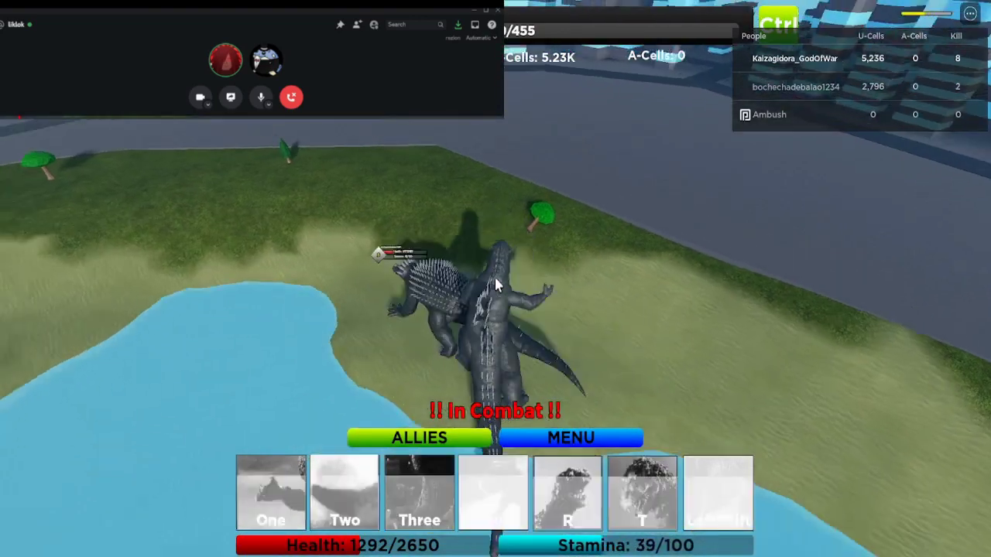
pyautogui.click(496, 284)
pyautogui.press('w')
pyautogui.click(496, 284)
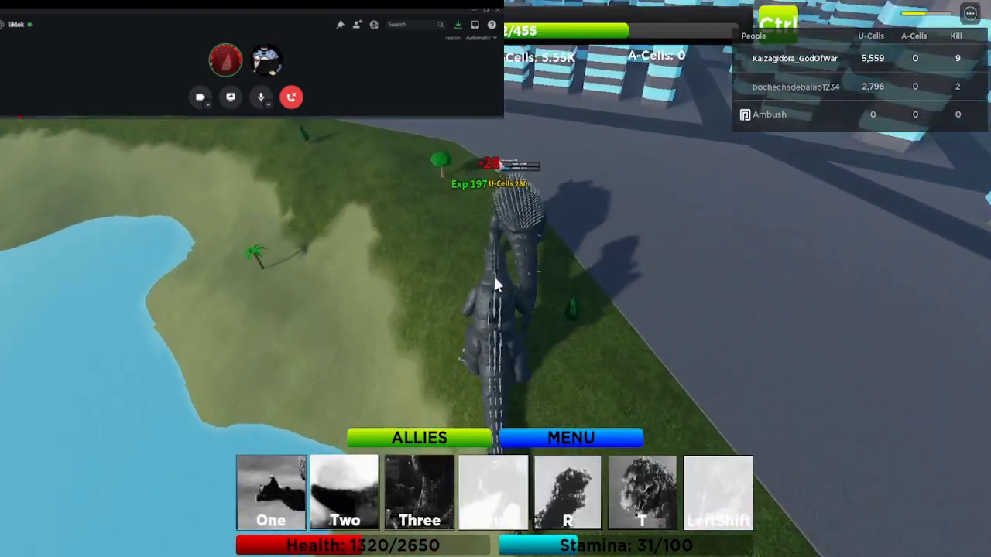
pyautogui.press('w')
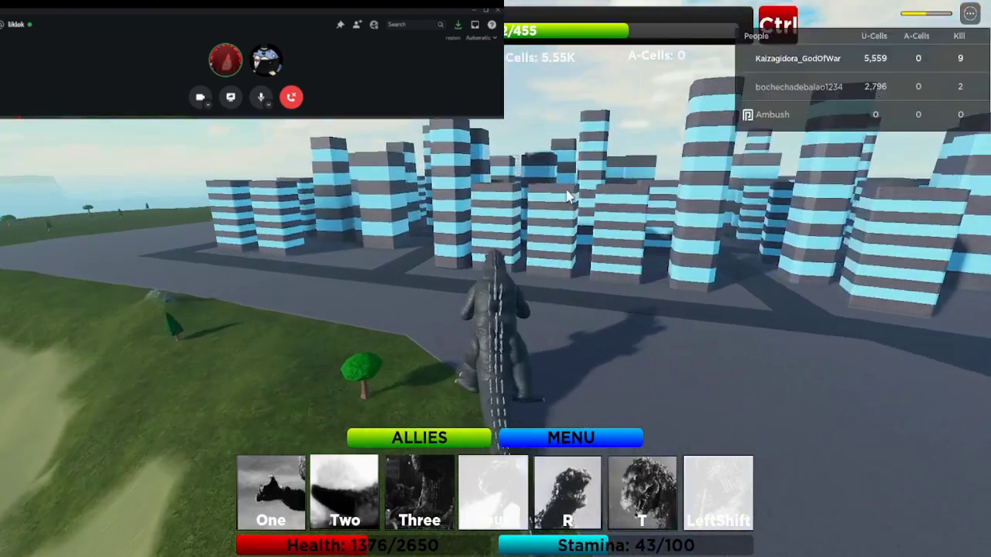
pyautogui.moveTo(496, 284); pyautogui.dragTo(609, 295)
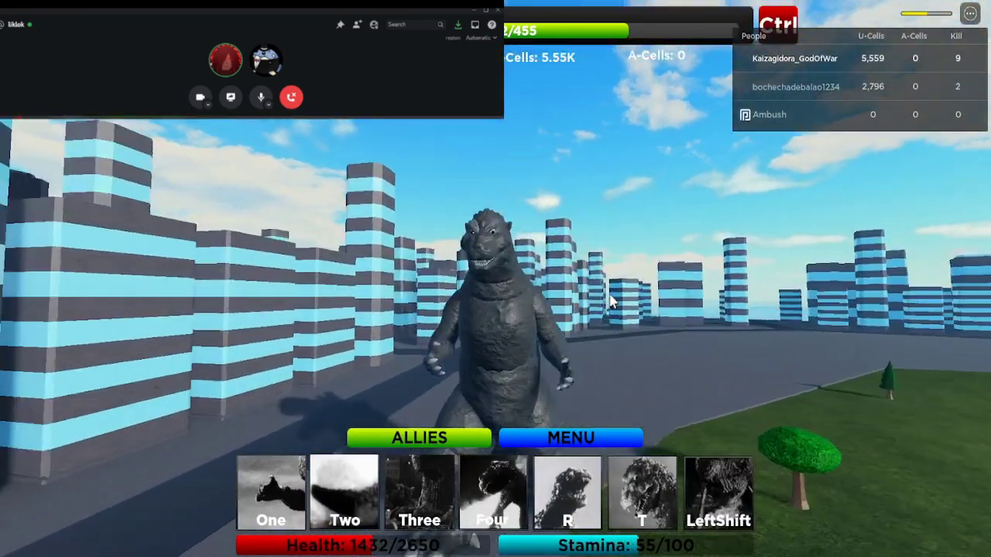
pyautogui.scroll(4, 609, 295)
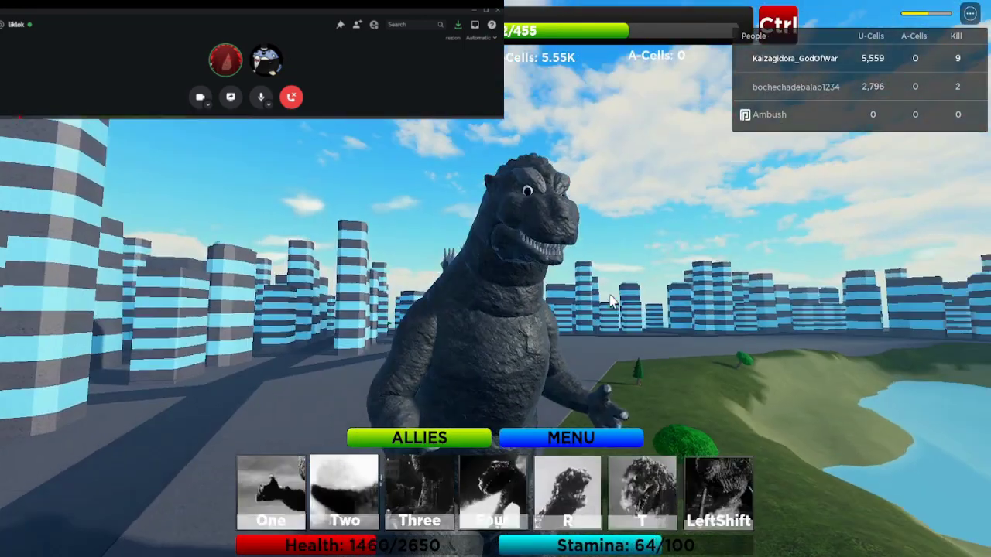
pyautogui.press('r')
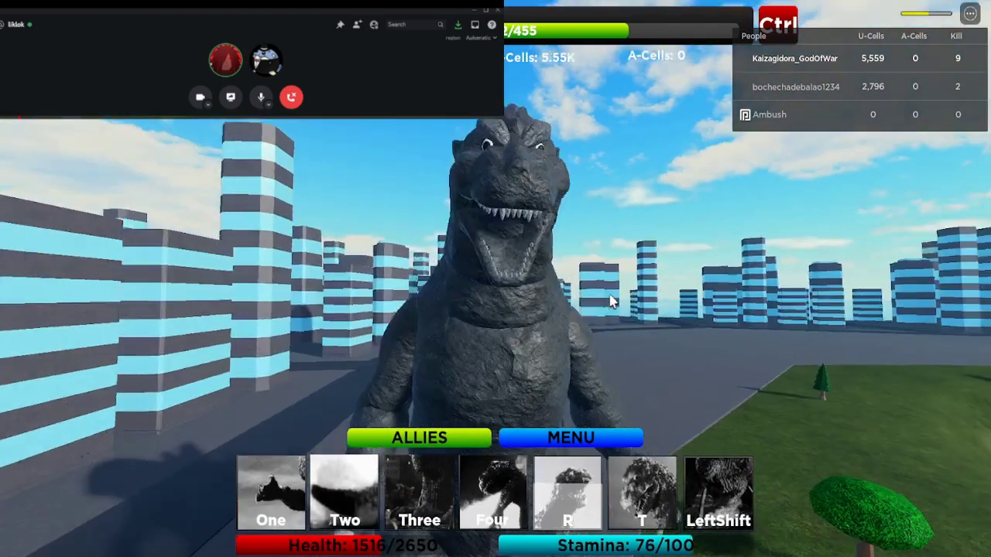
pyautogui.moveTo(610, 302); pyautogui.dragTo(448, 434)
pyautogui.press('t')
pyautogui.click(448, 435)
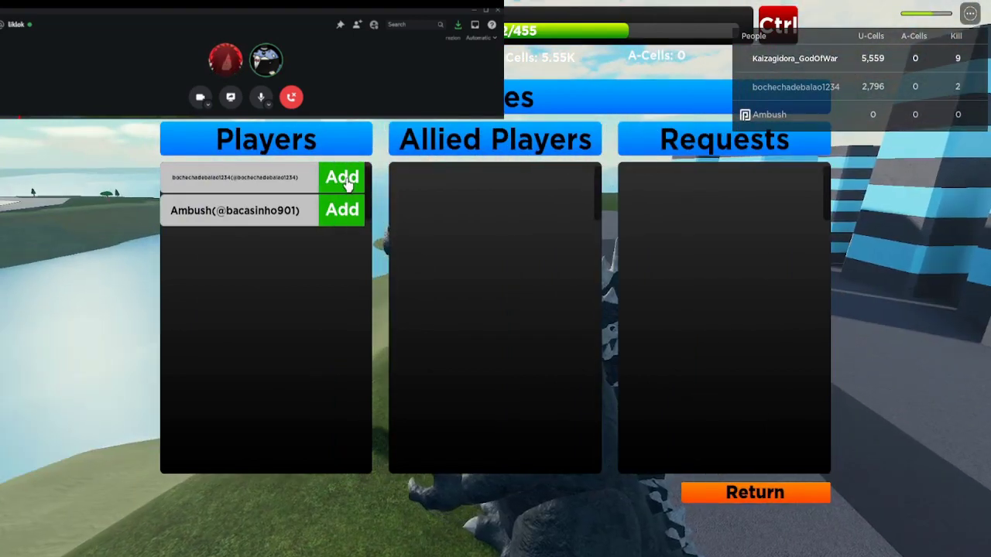
# Close the allies panel and swim Godzilla out across the lake.
pyautogui.click(736, 492)
pyautogui.moveTo(649, 397); pyautogui.dragTo(691, 383)
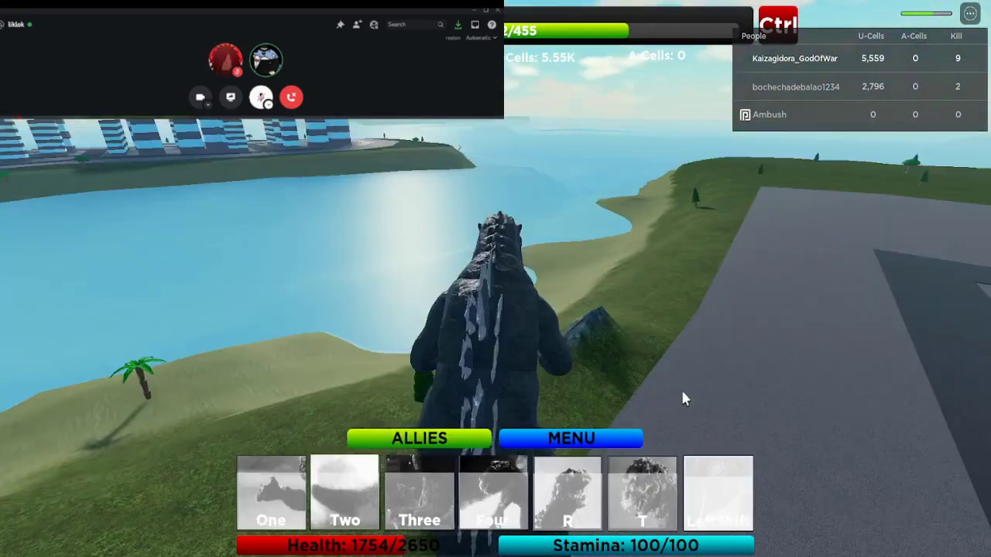
pyautogui.press('w')
pyautogui.press('w')
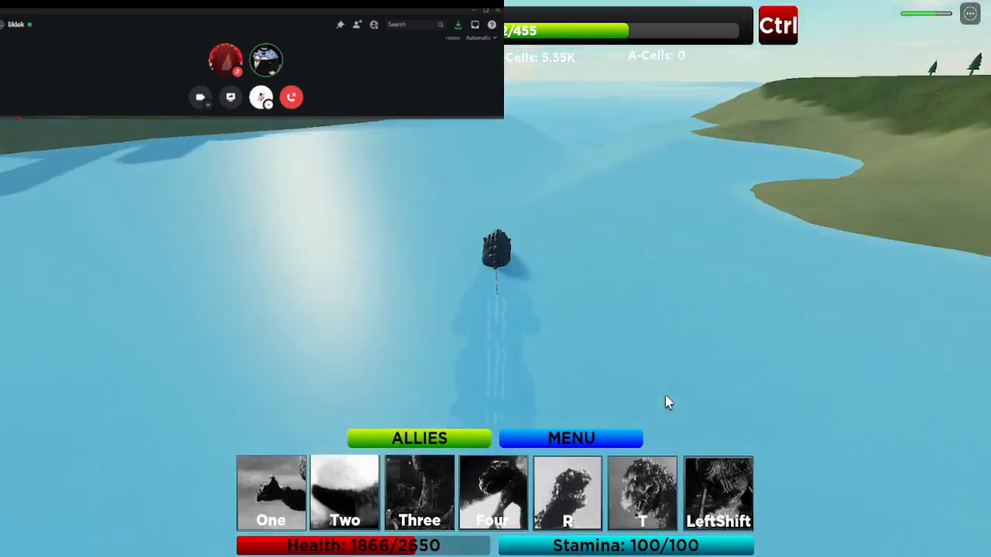
pyautogui.press('w')
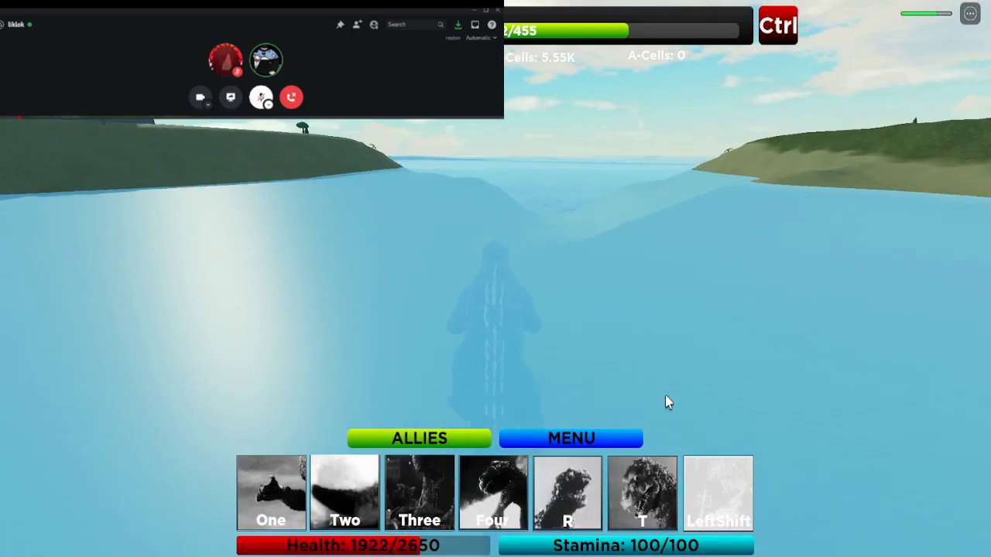
# Dive and swim underwater across the lakebed toward the far hill.
pyautogui.press('w')
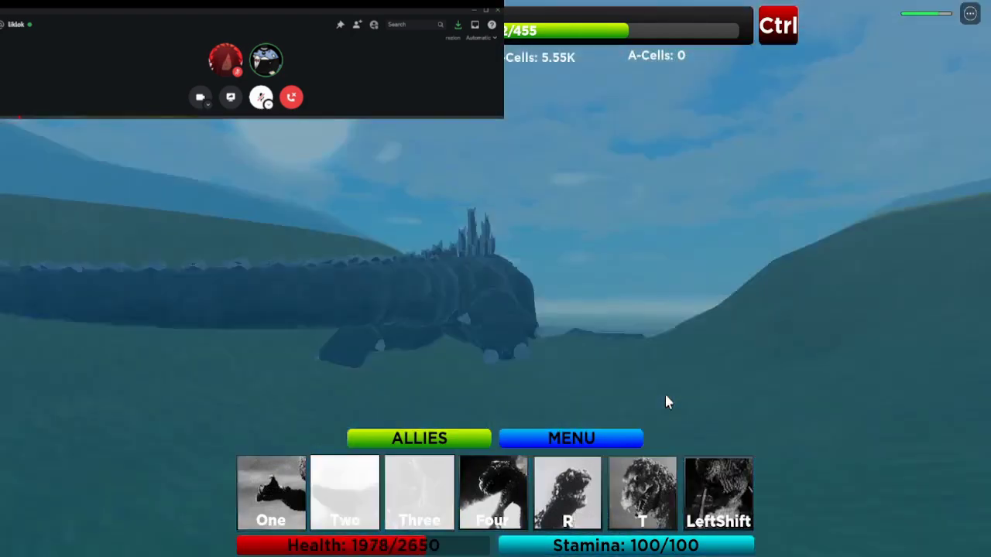
pyautogui.press('w')
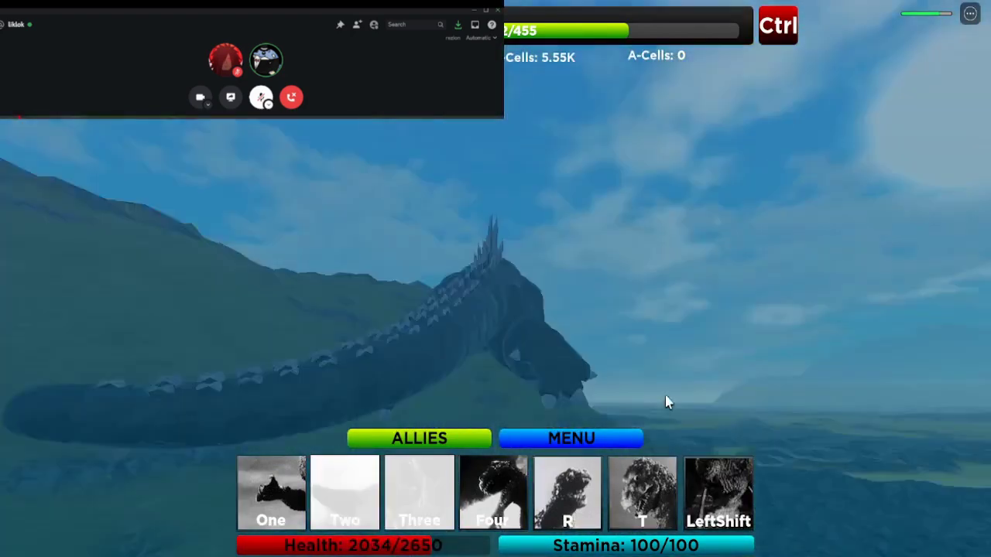
pyautogui.press('w')
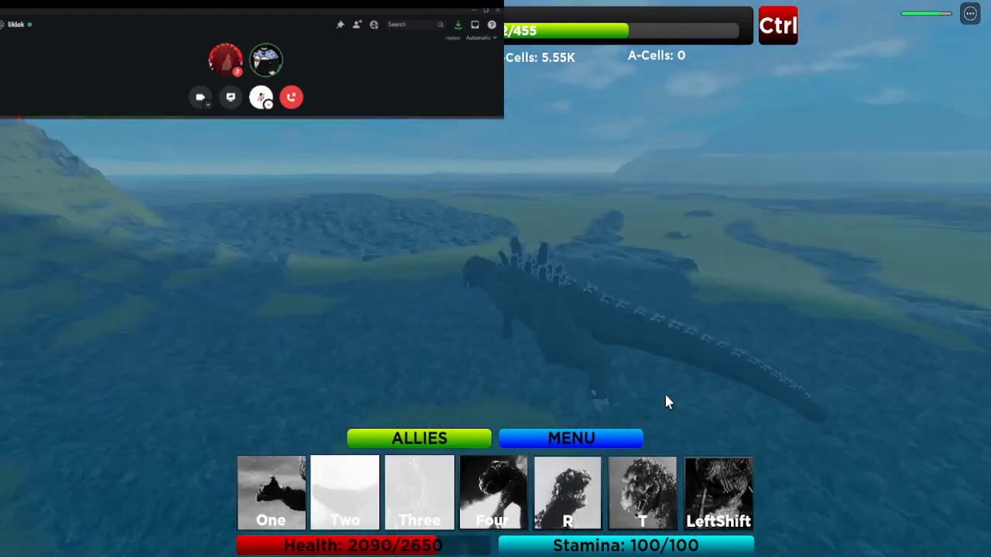
pyautogui.press('w')
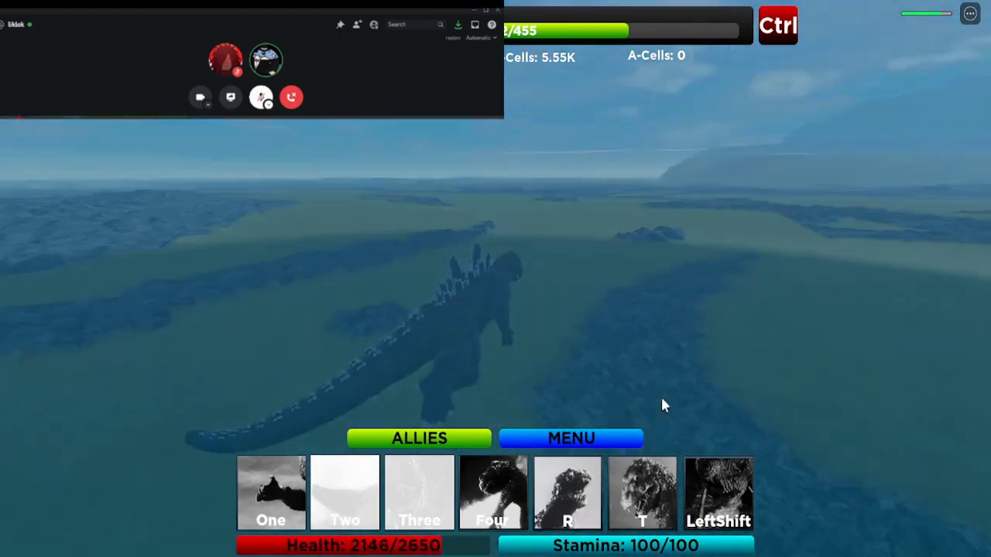
pyautogui.press('w')
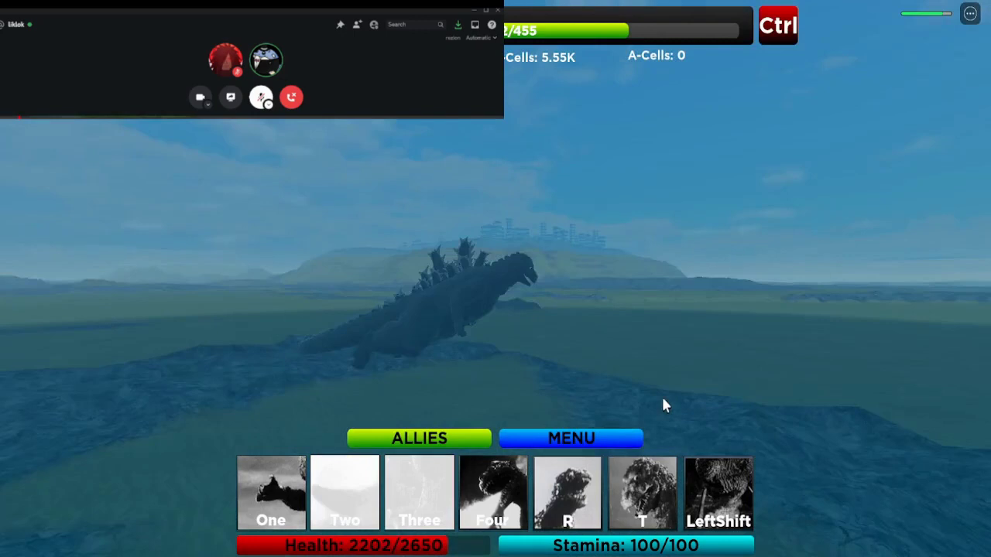
pyautogui.press('w')
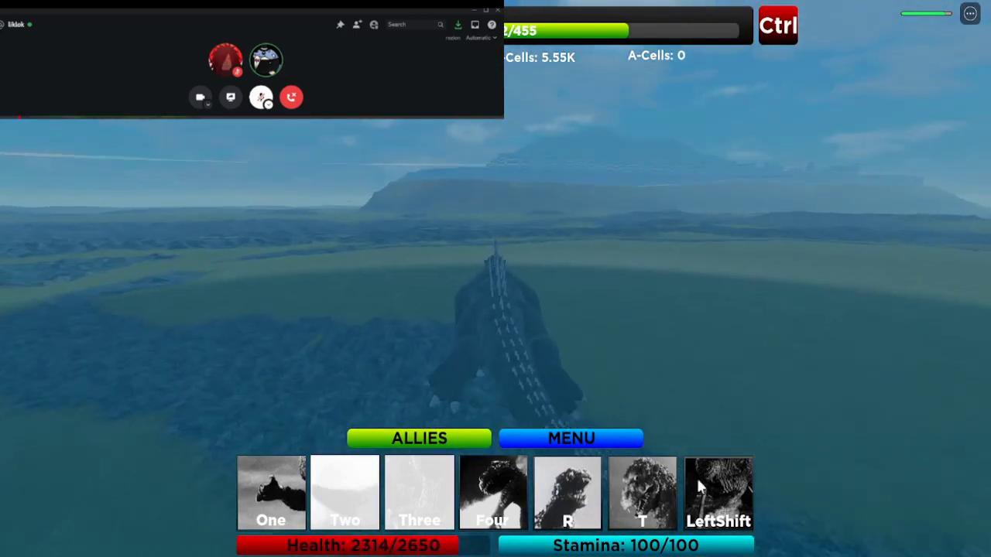
# Head up the slope toward the city skyline, boosting with LeftShift.
pyautogui.press('w')
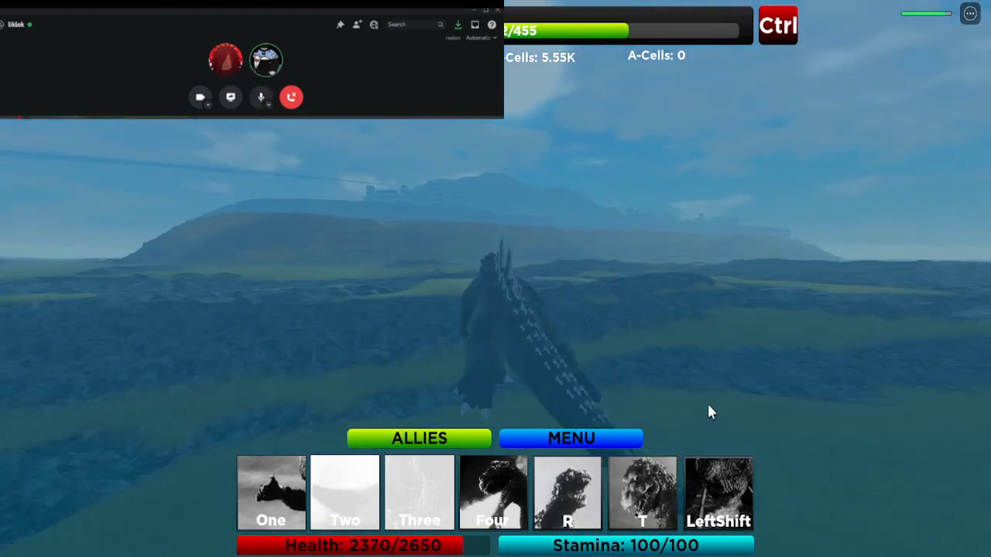
pyautogui.press('w')
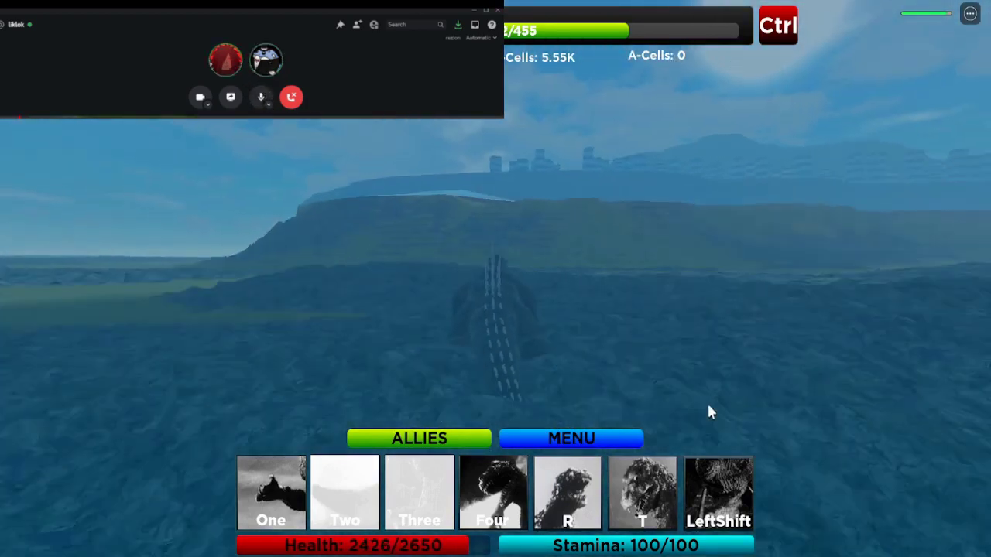
pyautogui.press('w')
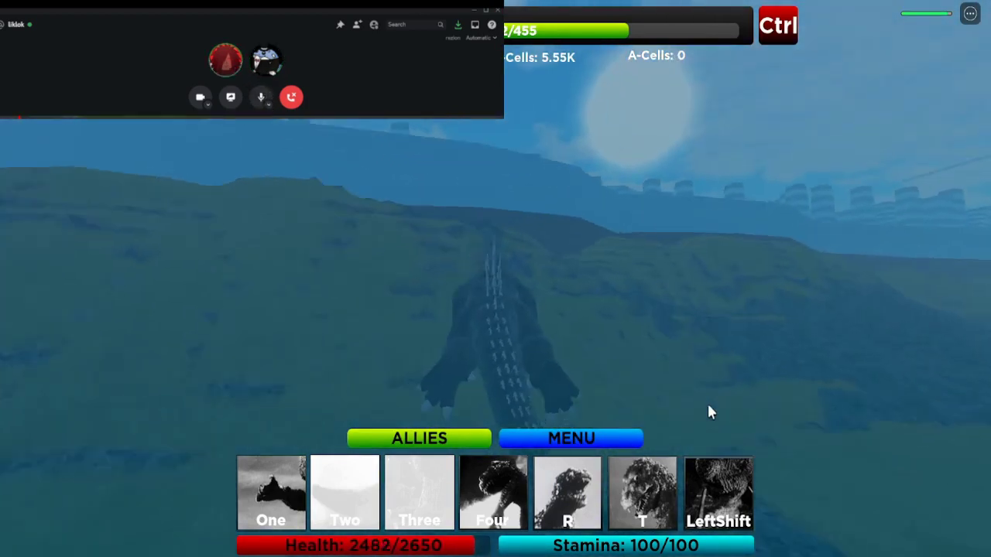
pyautogui.press('w')
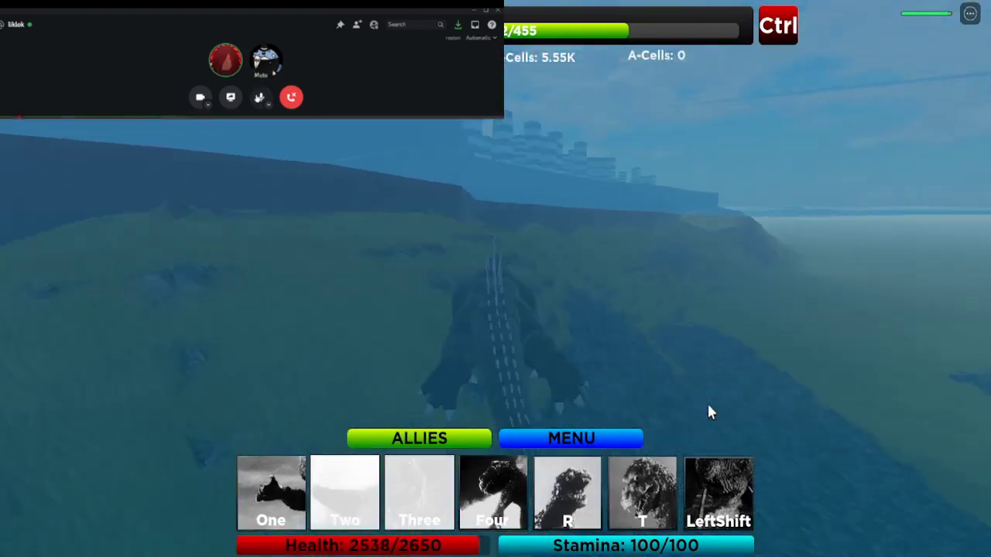
pyautogui.press('shift')
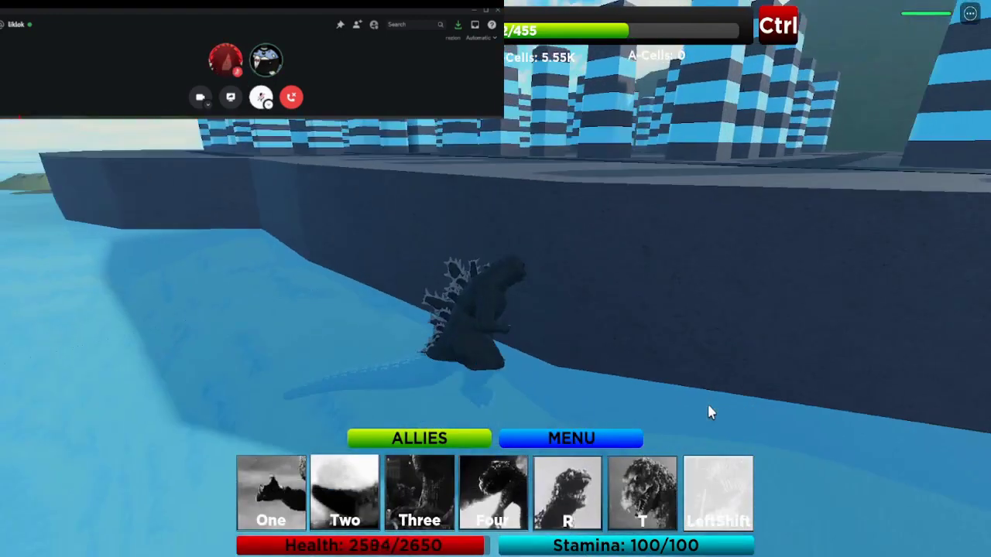
pyautogui.press('w')
pyautogui.press('w')
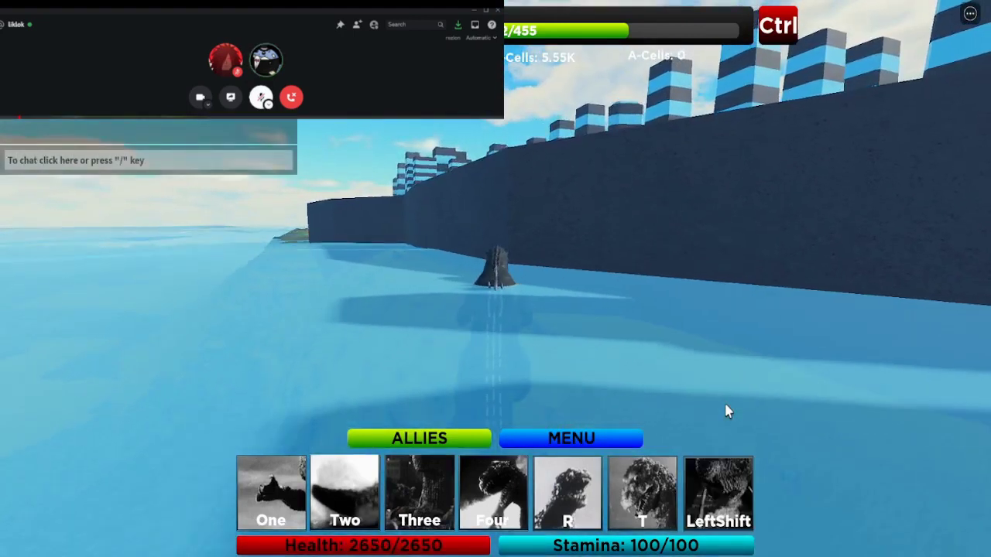
# Climb onto the grassy bank below the city wall and briefly check the player list.
pyautogui.press('w')
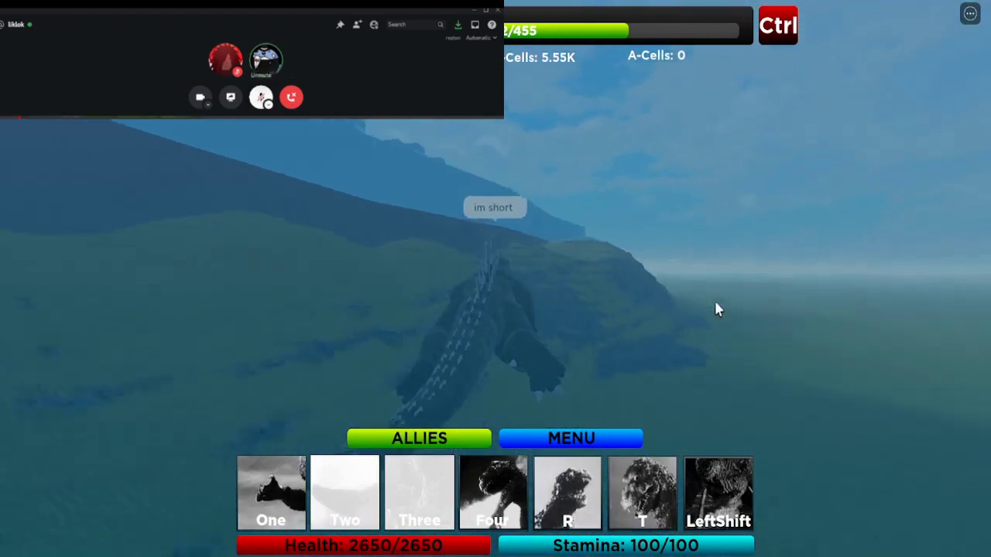
pyautogui.press('w')
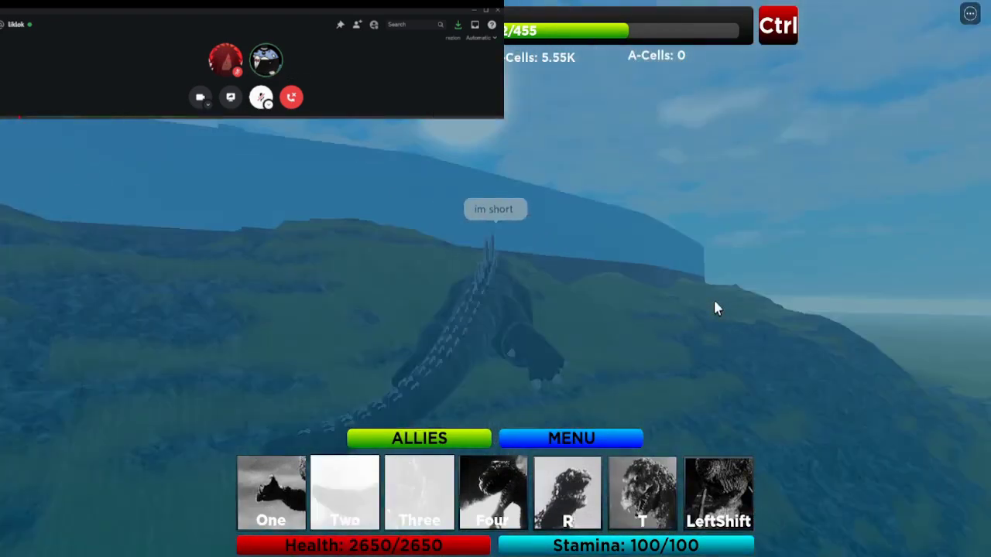
pyautogui.press('w')
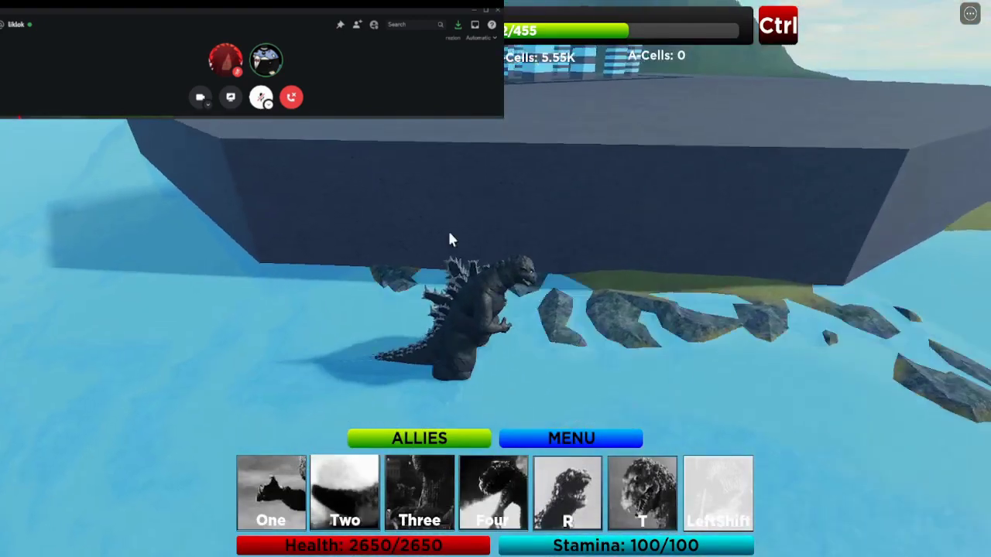
pyautogui.press('Tab')
pyautogui.press('Escape')
pyautogui.press('Escape')
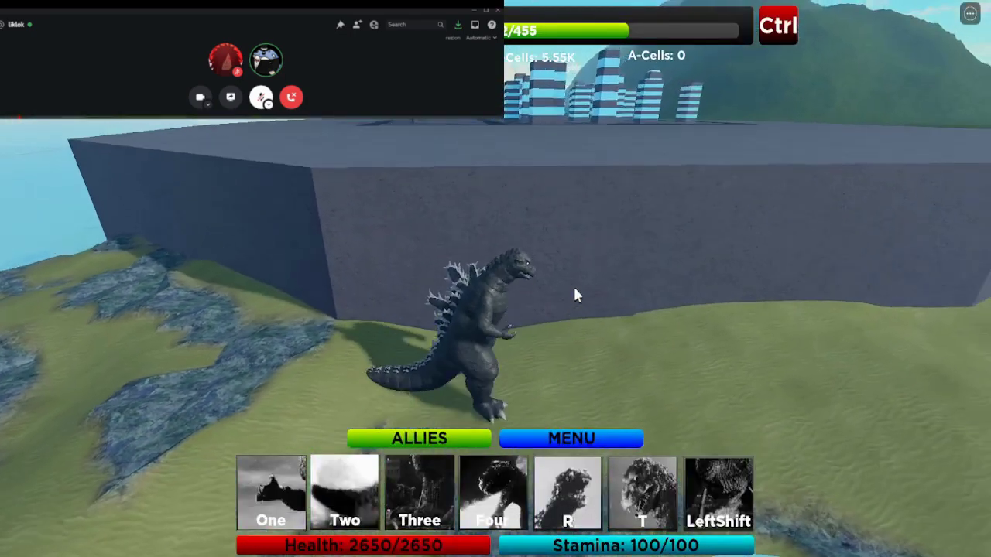
# Post 'these buildings are sizest' in chat after fixing a typo, then climb onto land.
pyautogui.press('/')
pyautogui.write('these buildings are sizi')
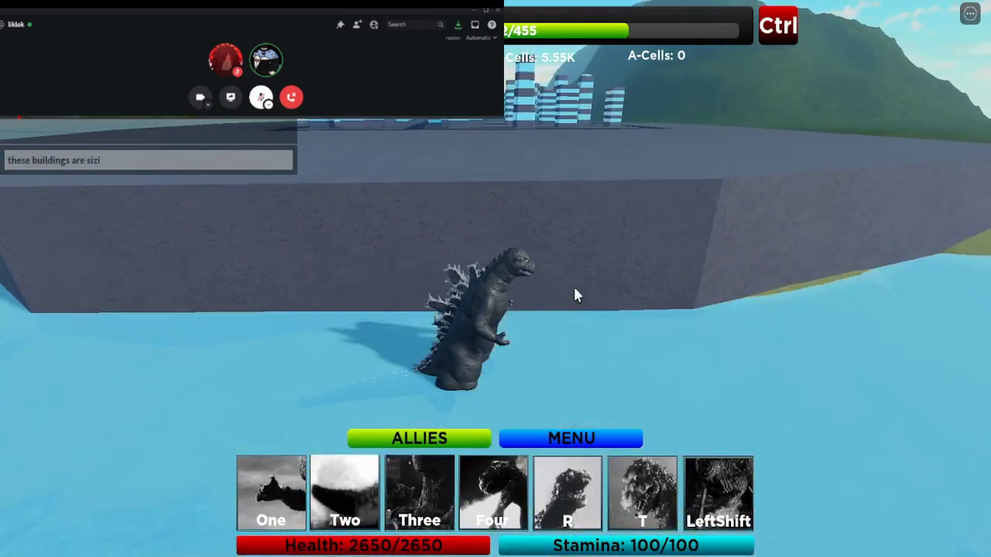
pyautogui.press('BackSpace')
pyautogui.write('es')
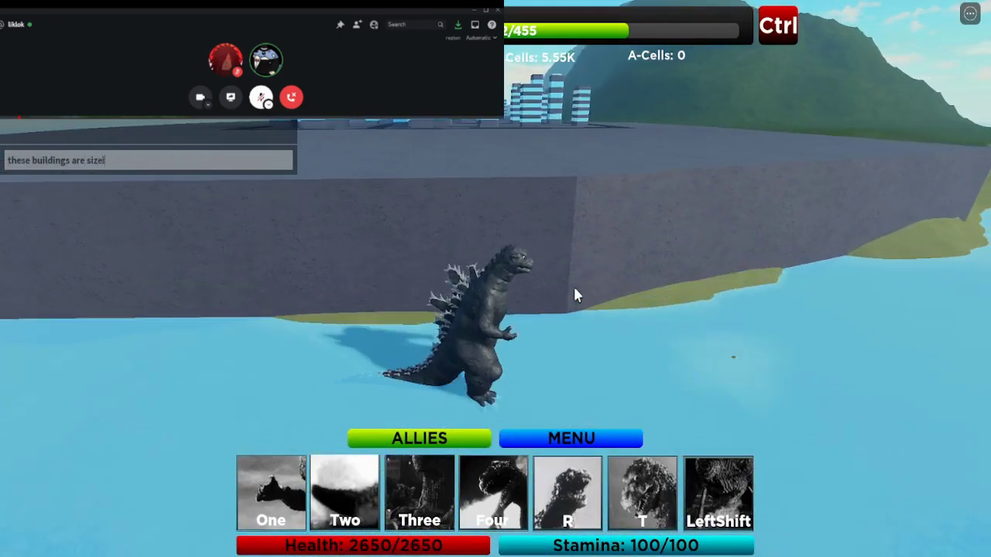
pyautogui.write('t')
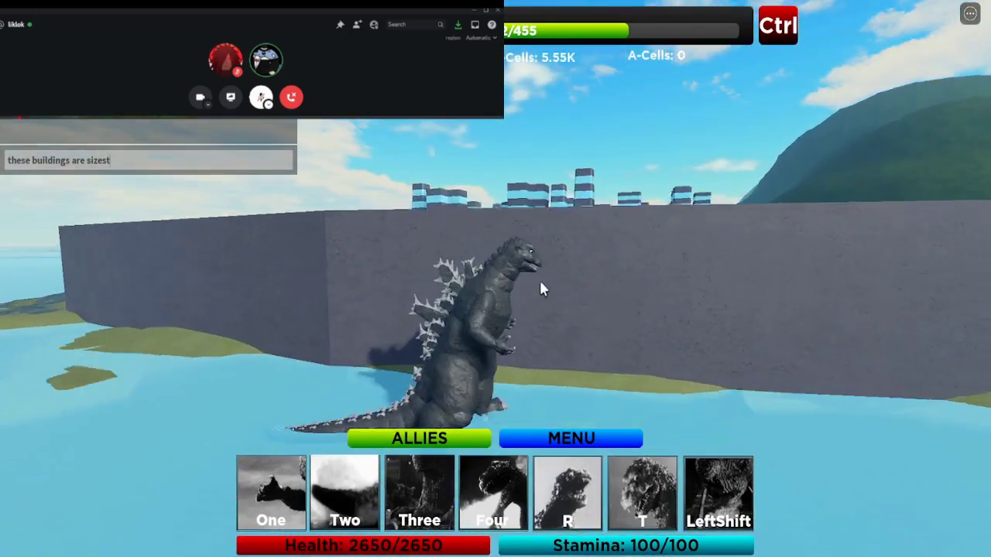
pyautogui.press('Return')
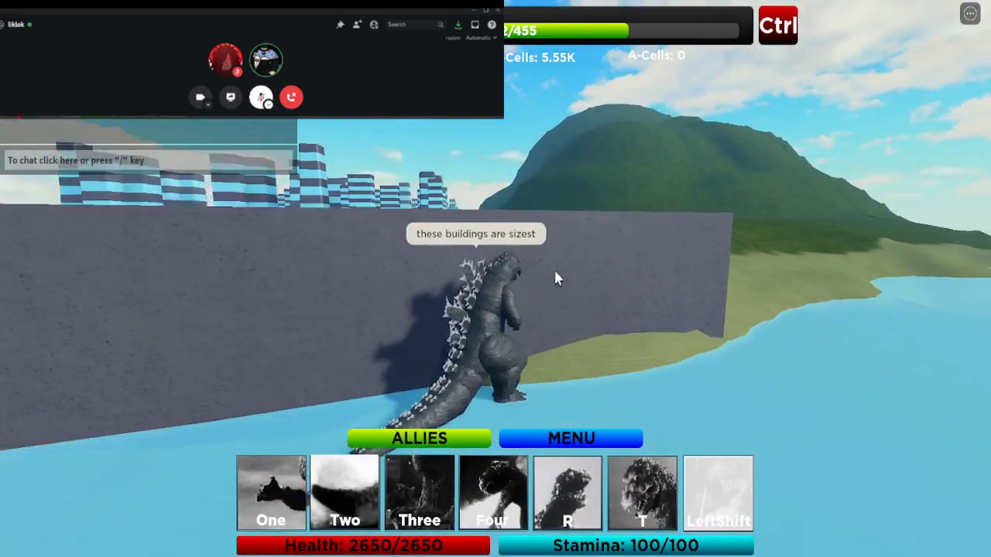
pyautogui.press('w')
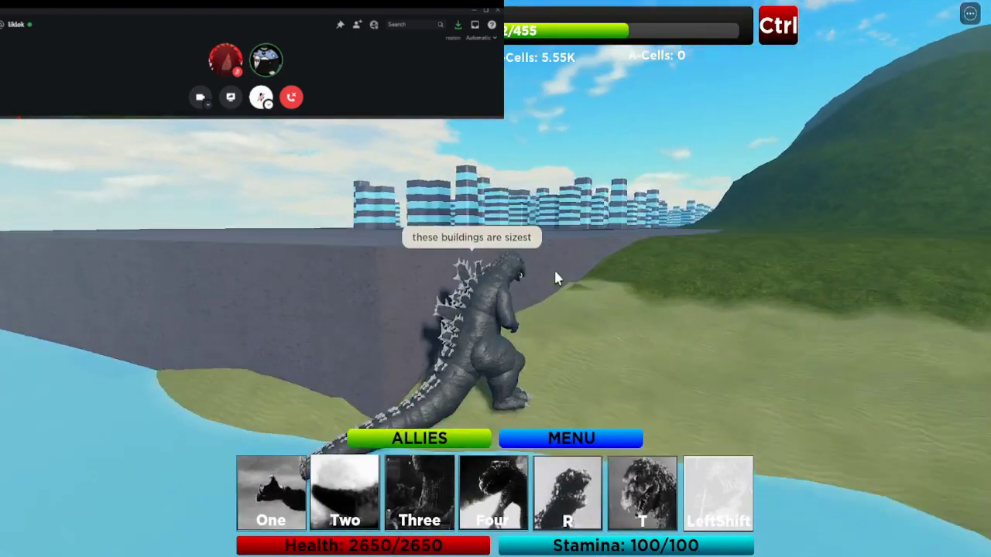
# Fire atomic breath at the striped buildings while orbiting the view.
pyautogui.moveTo(557, 279); pyautogui.dragTo(558, 279)
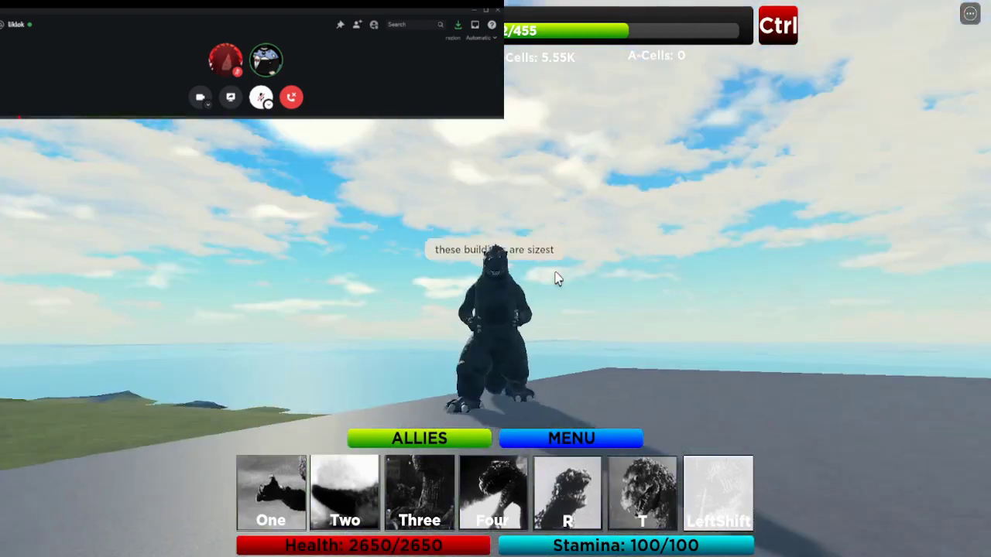
pyautogui.rightClick(557, 279)
pyautogui.press('4')
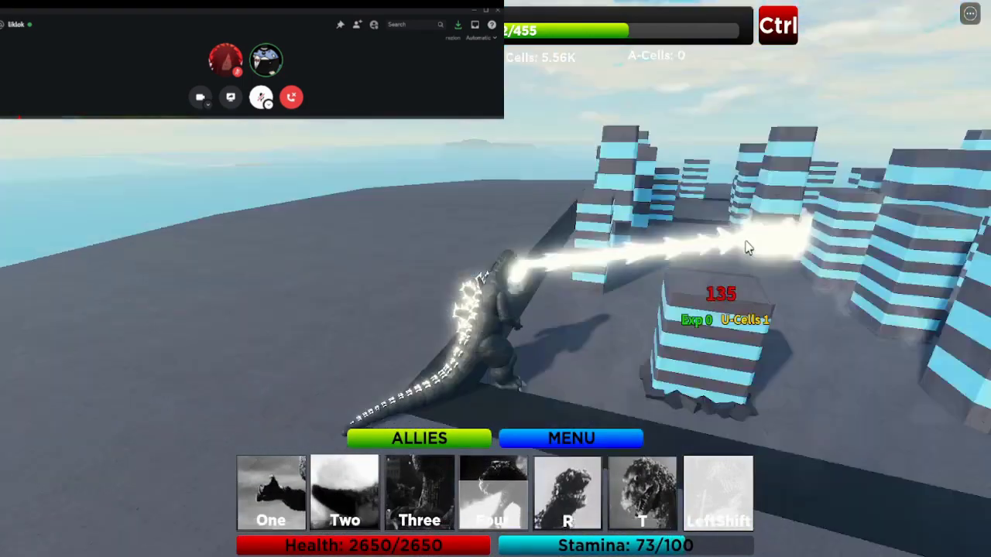
pyautogui.moveTo(762, 243); pyautogui.dragTo(810, 226)
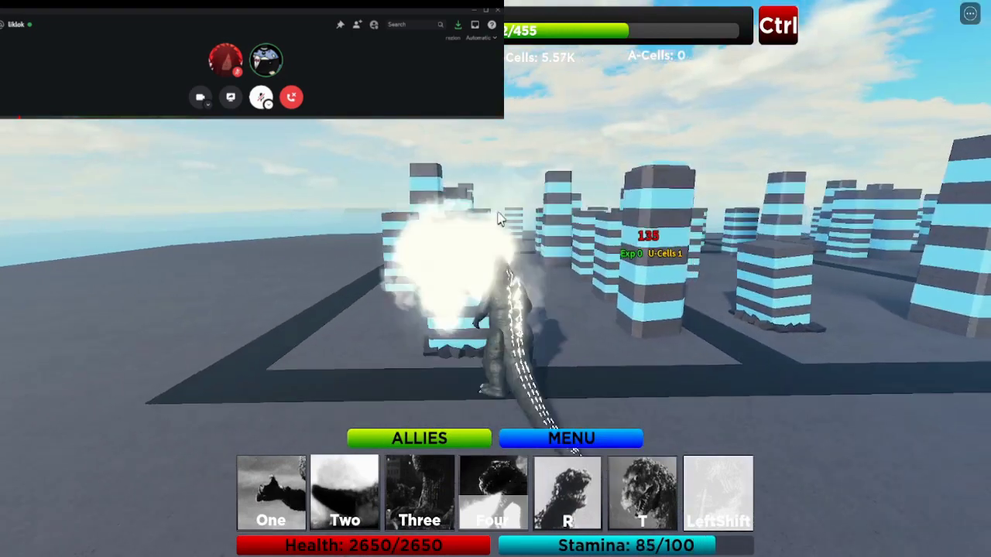
pyautogui.moveTo(499, 219)
pyautogui.mouseDown()
pyautogui.moveTo(885, 152)
pyautogui.moveTo(542, 193)
pyautogui.mouseUp()
# Charge Godzilla into the city blocks and through the streets, toggling the scoreboard.
pyautogui.press('w')
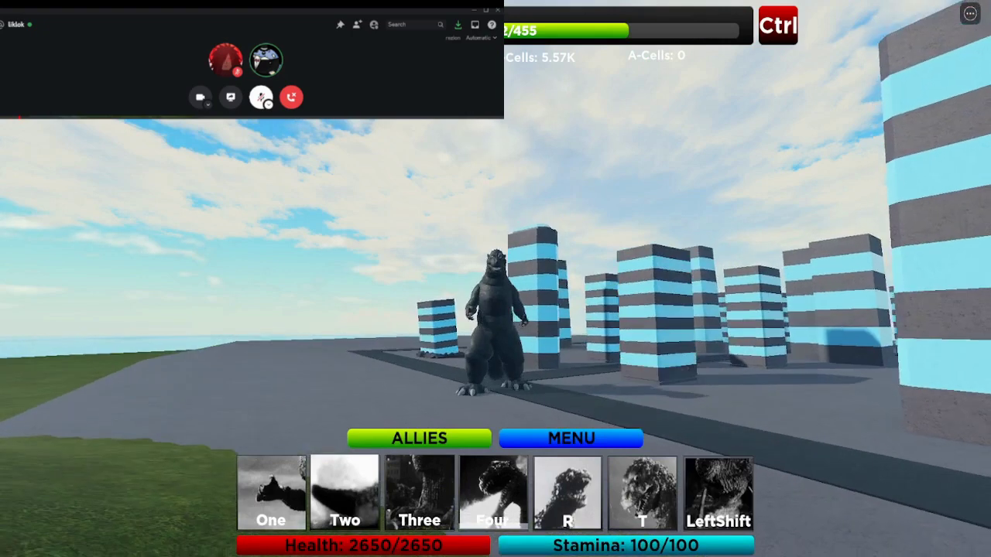
pyautogui.press('w')
pyautogui.press('shift')
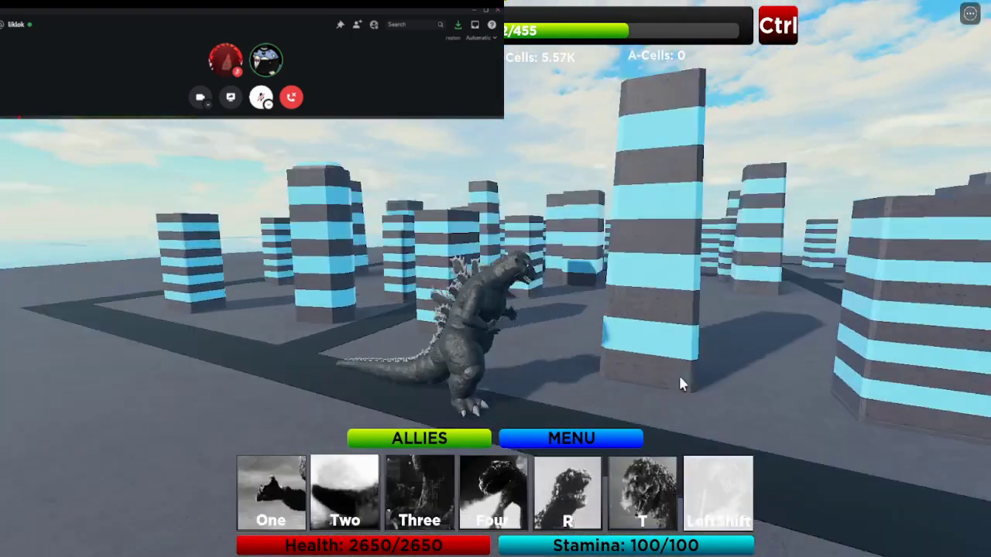
pyautogui.press('w')
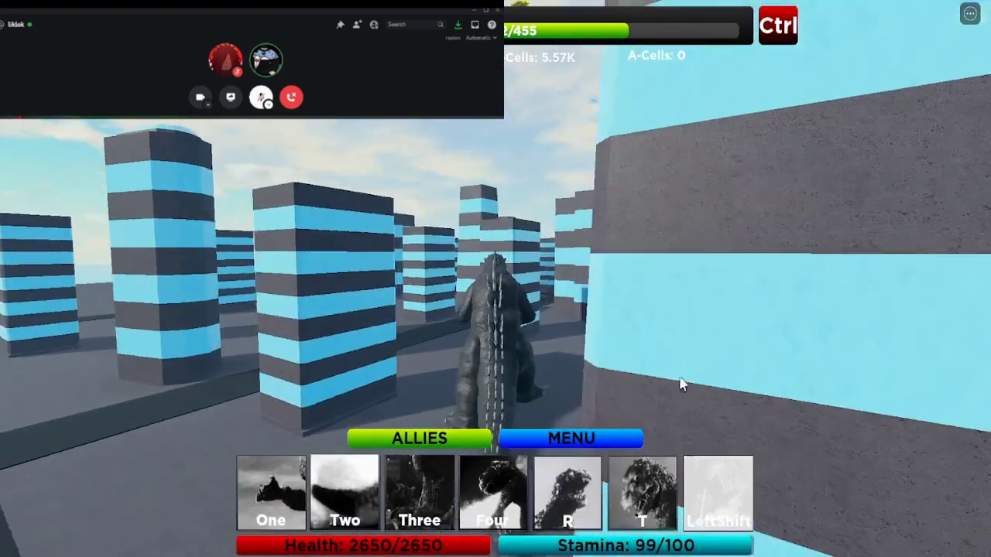
pyautogui.press('w')
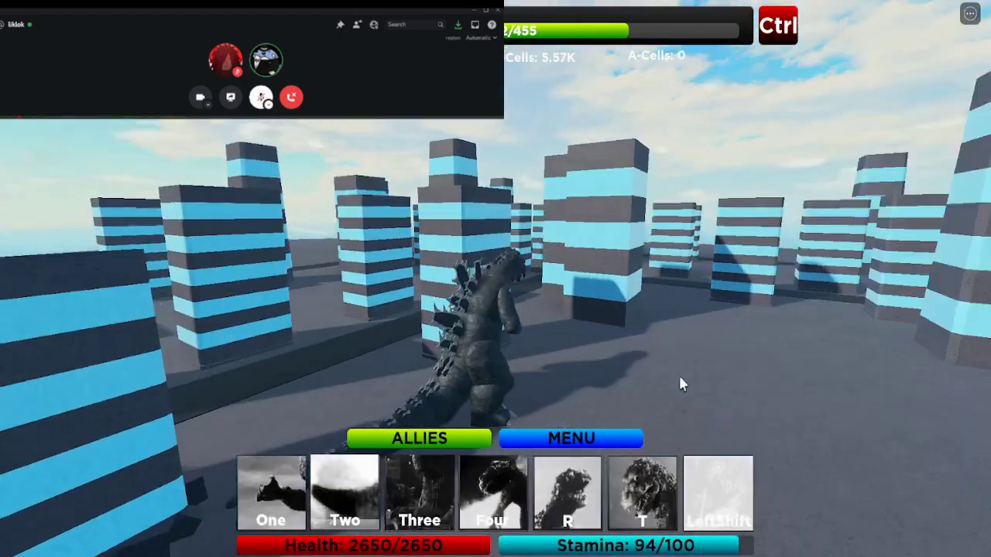
pyautogui.press('w')
pyautogui.press('Tab')
pyautogui.press('Tab')
pyautogui.scroll(-3, 670, 379)
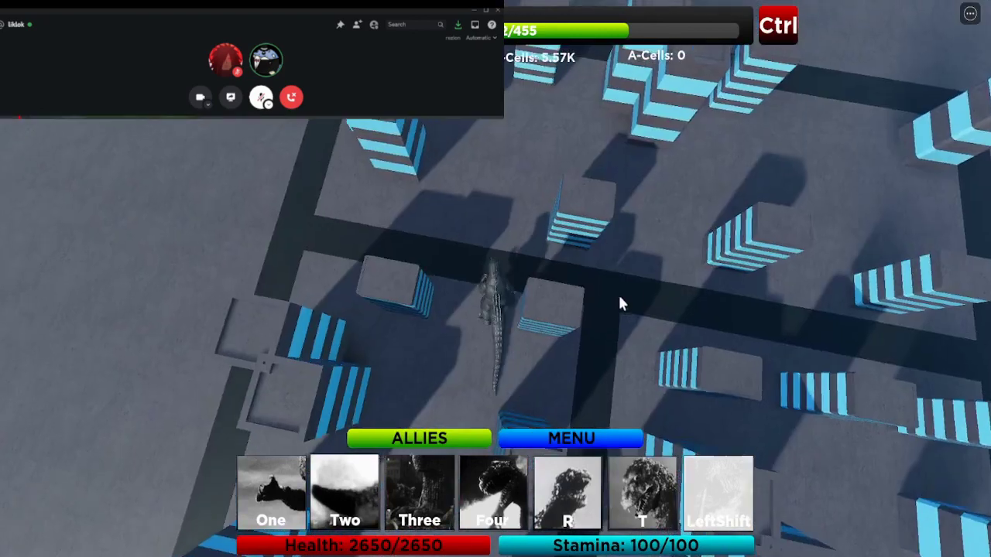
# Fire atomic breath at the yellow creature, then again at the rival kaiju.
pyautogui.rightClick(618, 292)
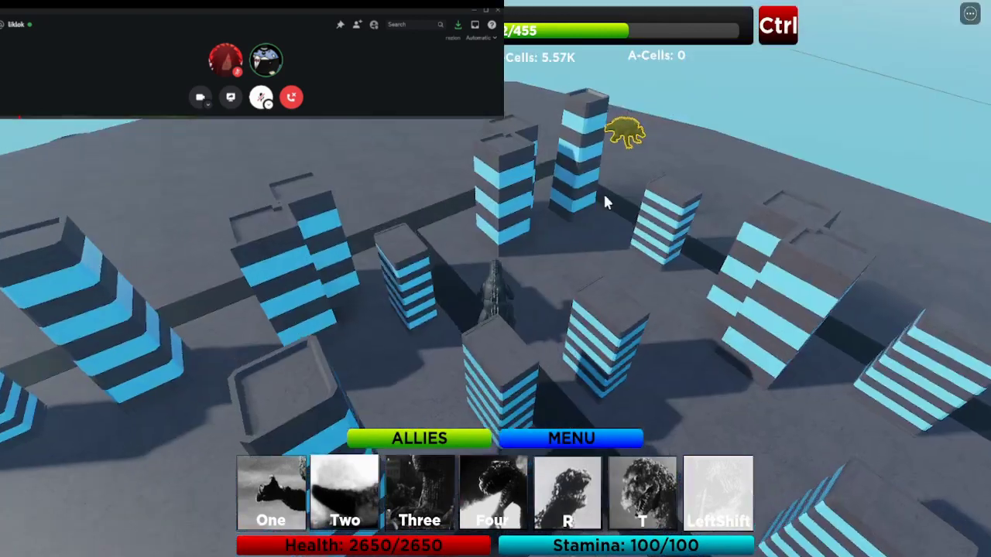
pyautogui.press('4')
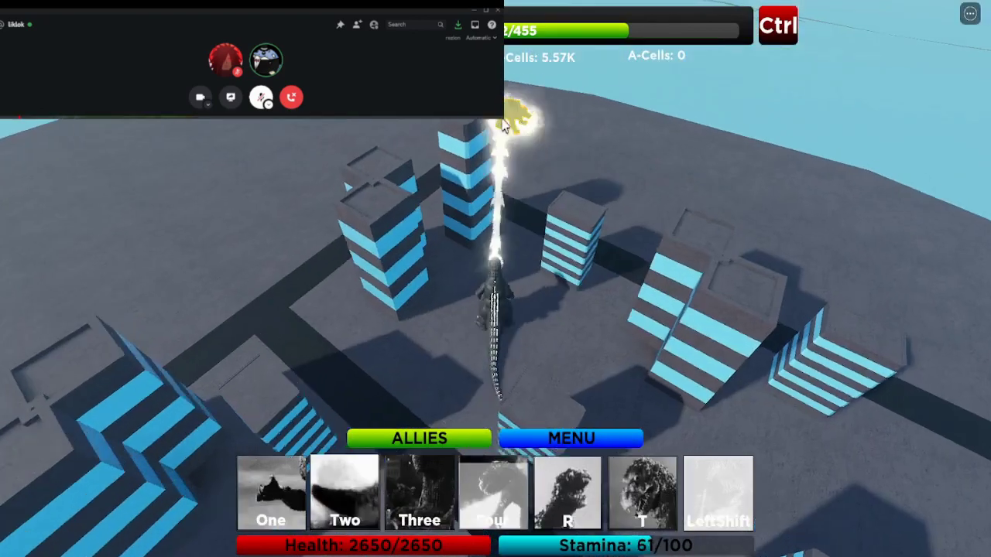
pyautogui.scroll(2, 496, 133)
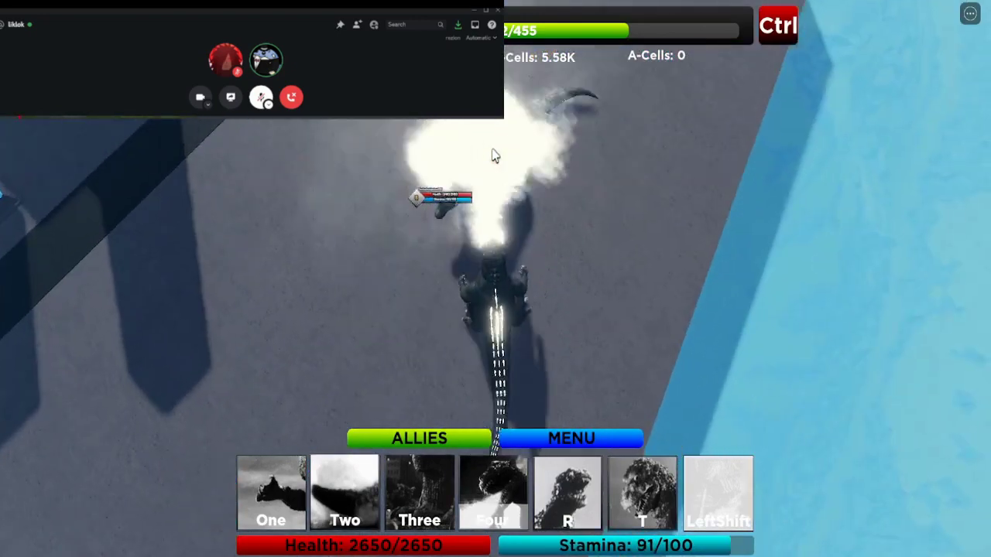
pyautogui.moveTo(495, 156); pyautogui.dragTo(478, 162)
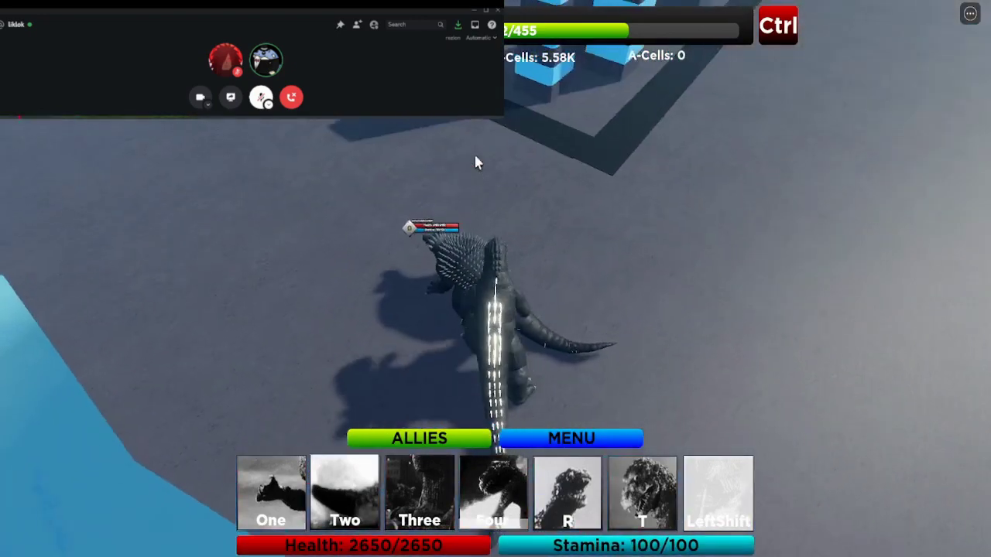
pyautogui.rightClick(474, 161)
pyautogui.press('4')
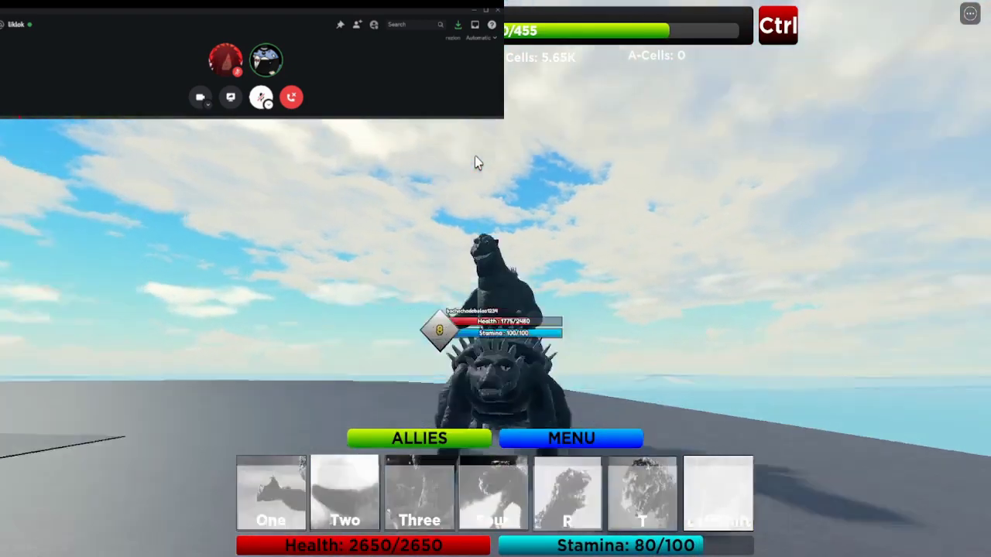
pyautogui.scroll(3, 478, 162)
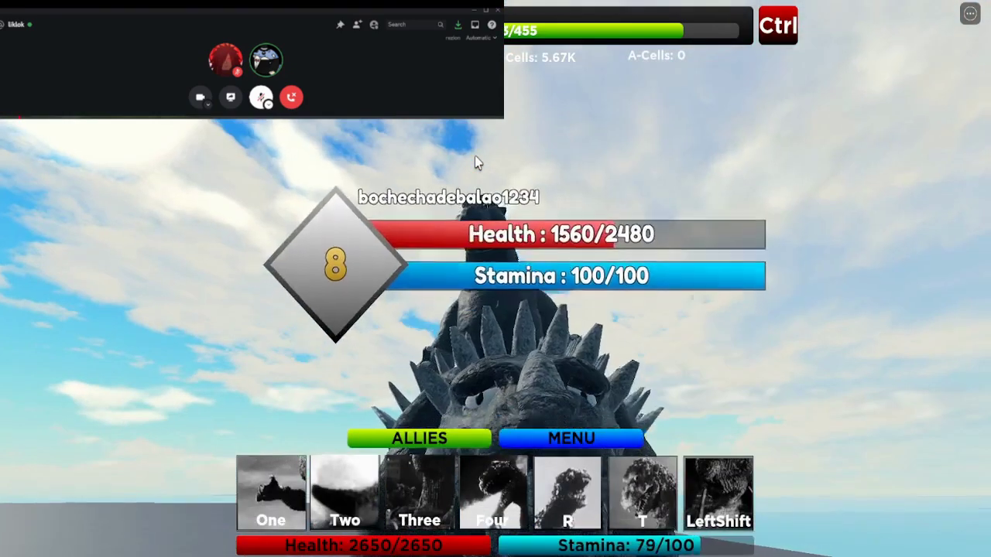